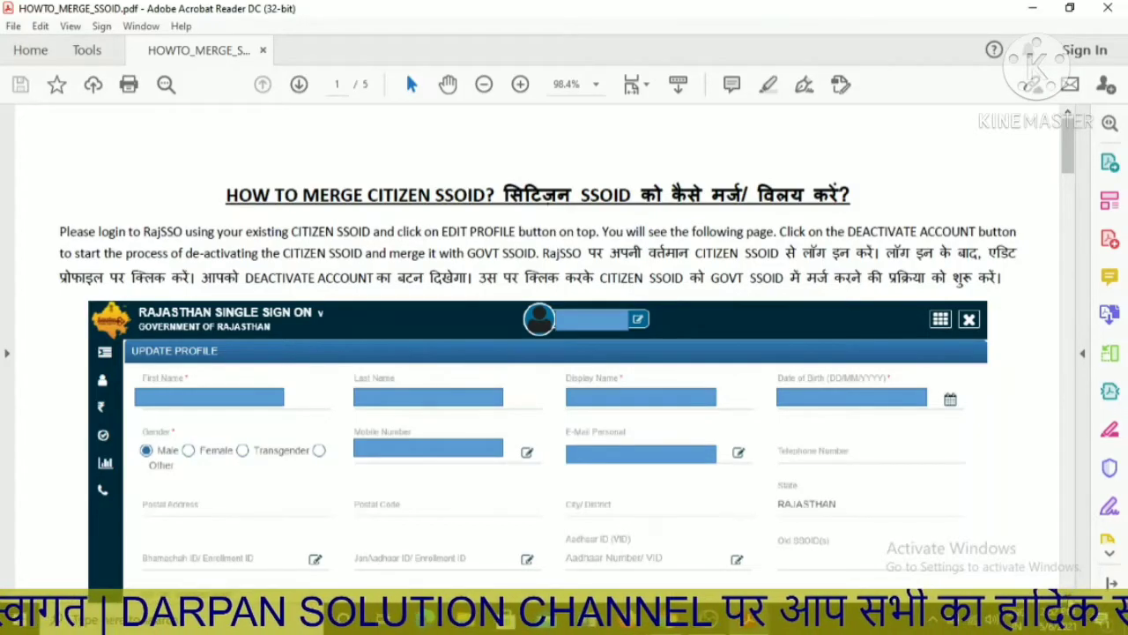
# Read the guide's instructions for starting citizen SSOID deactivation from the profile page, including the deactivation confirmation.
pyautogui.scroll(-1, 566, 340)
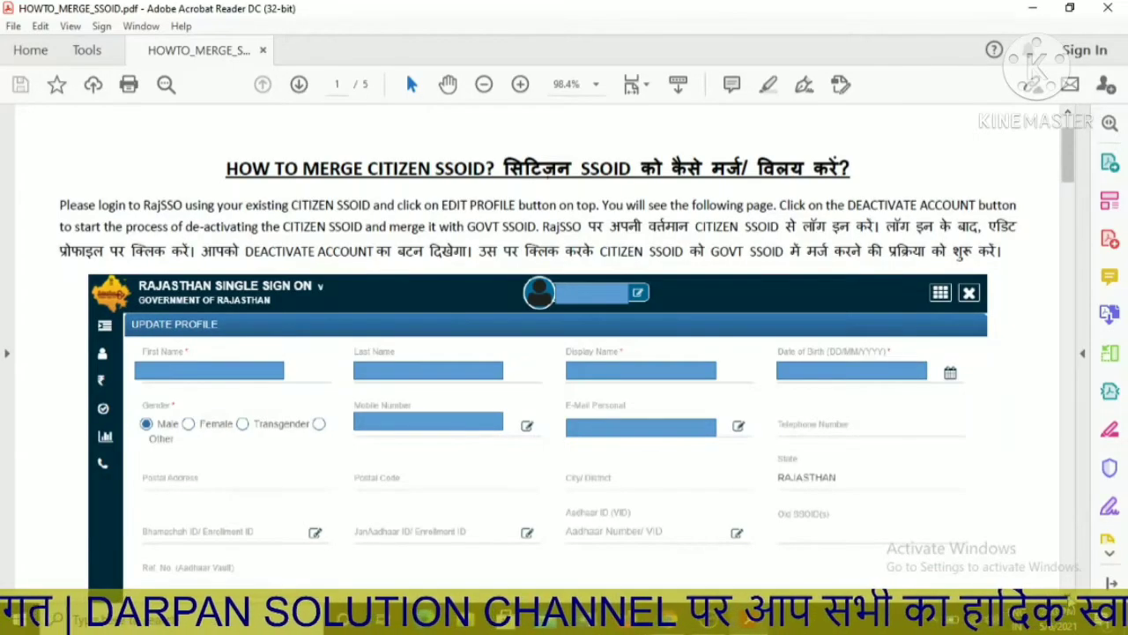
pyautogui.scroll(-1, 566, 343)
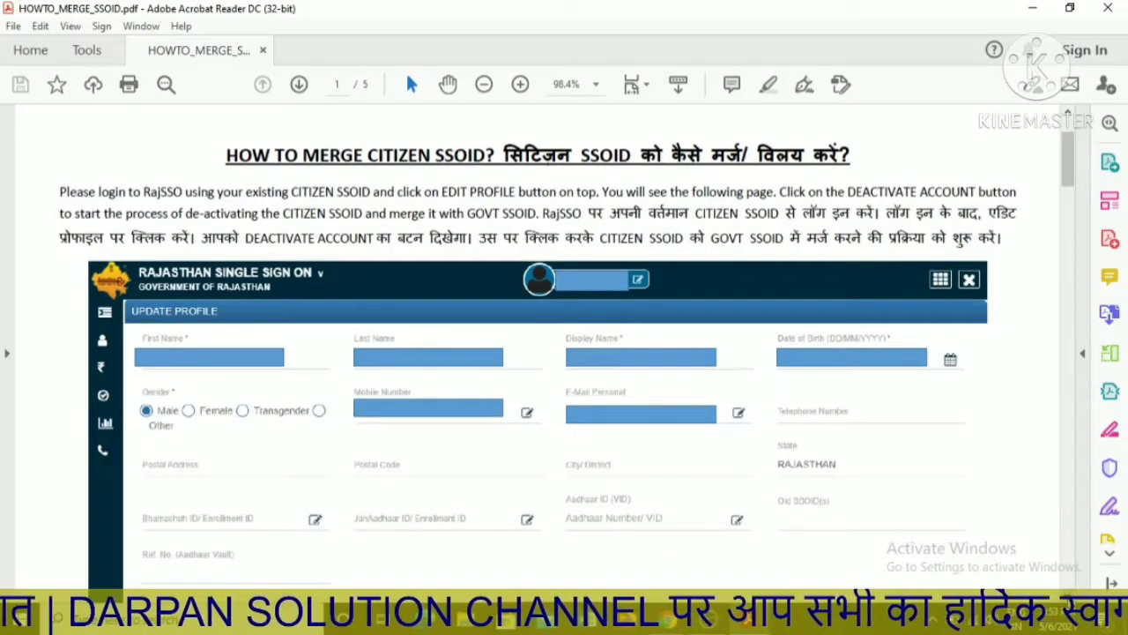
pyautogui.scroll(-3, 567, 344)
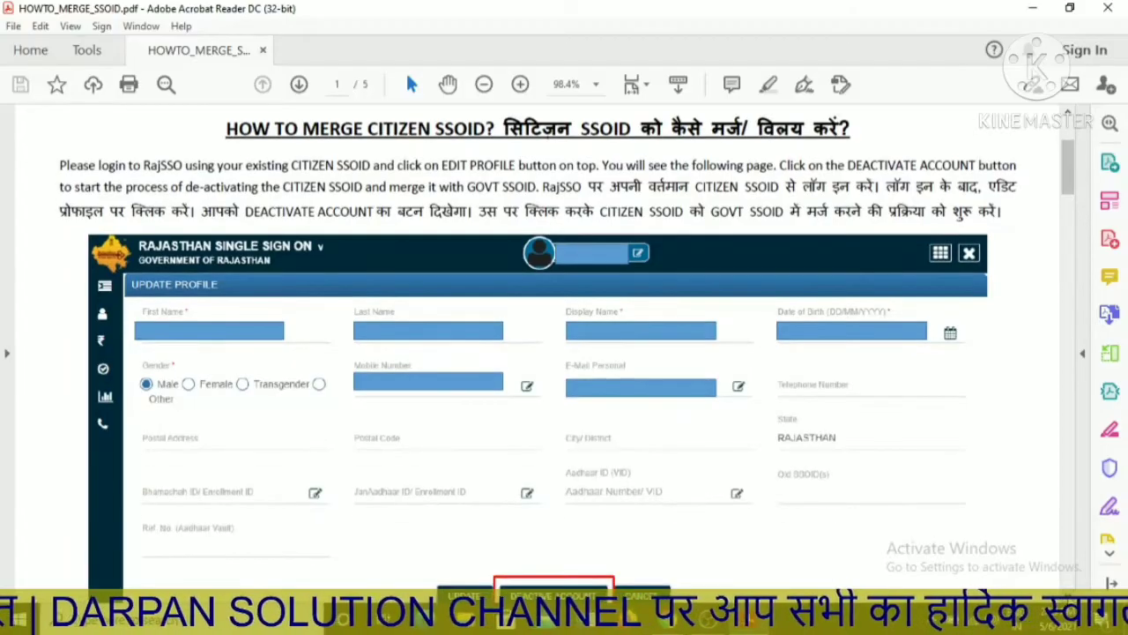
pyautogui.scroll(-1, 566, 344)
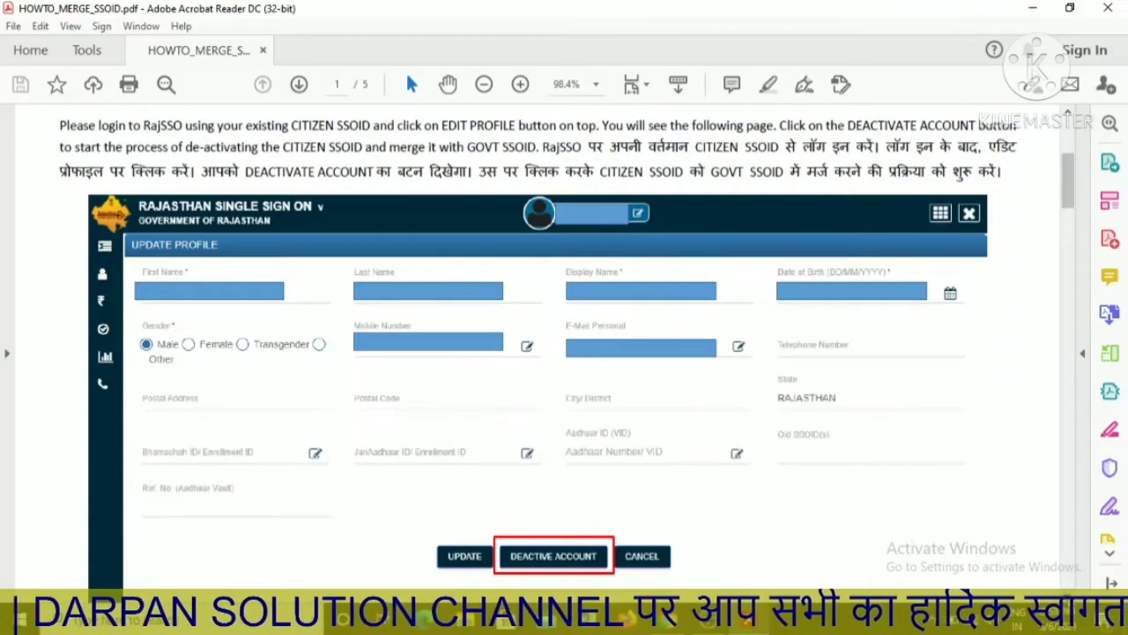
pyautogui.scroll(-6, 566, 344)
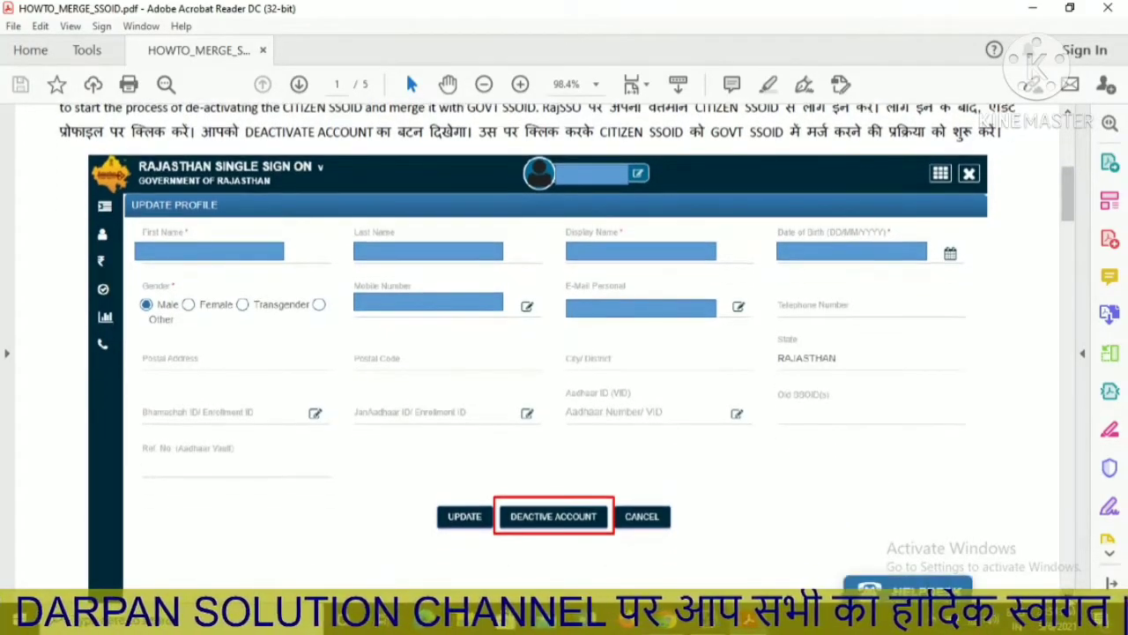
pyautogui.scroll(-1, 567, 344)
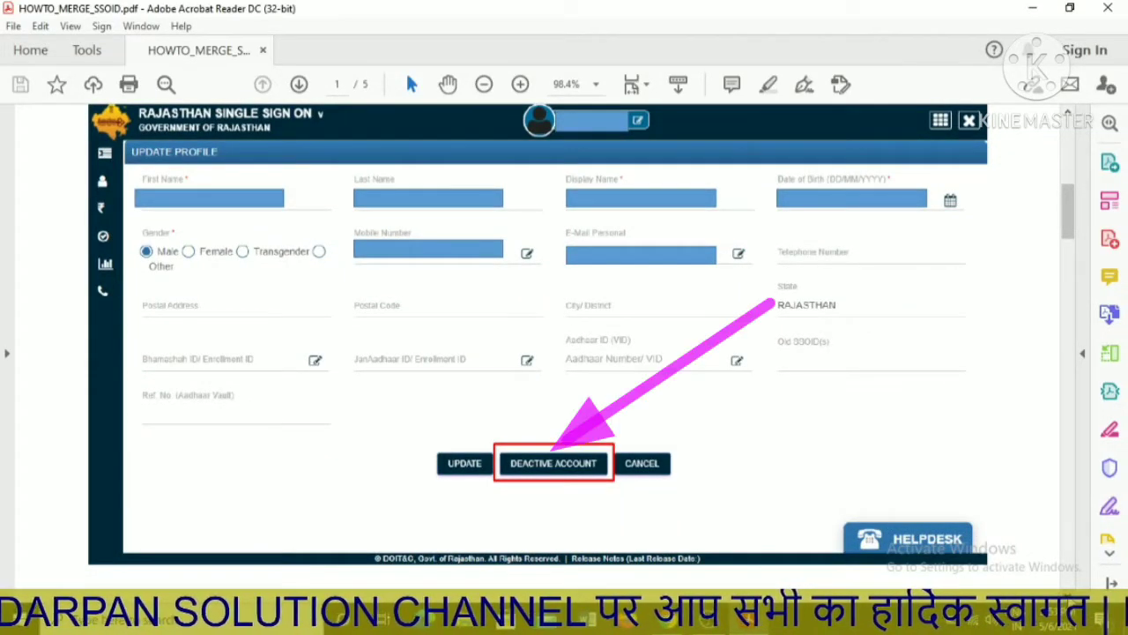
pyautogui.scroll(-1, 567, 344)
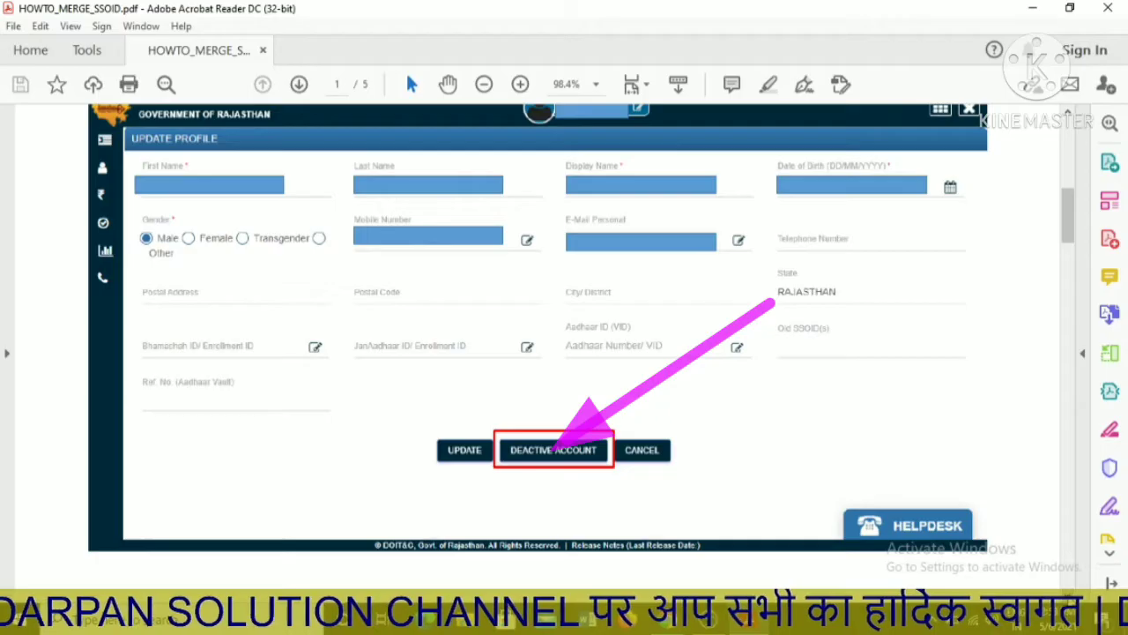
pyautogui.scroll(-3, 564, 343)
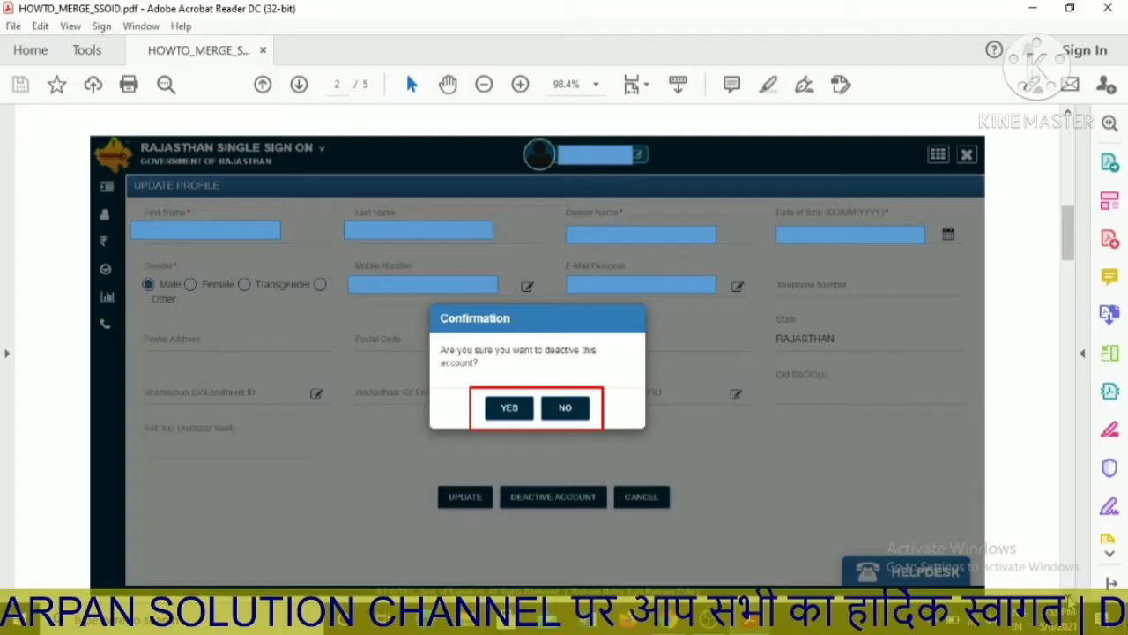
pyautogui.scroll(-2, 564, 352)
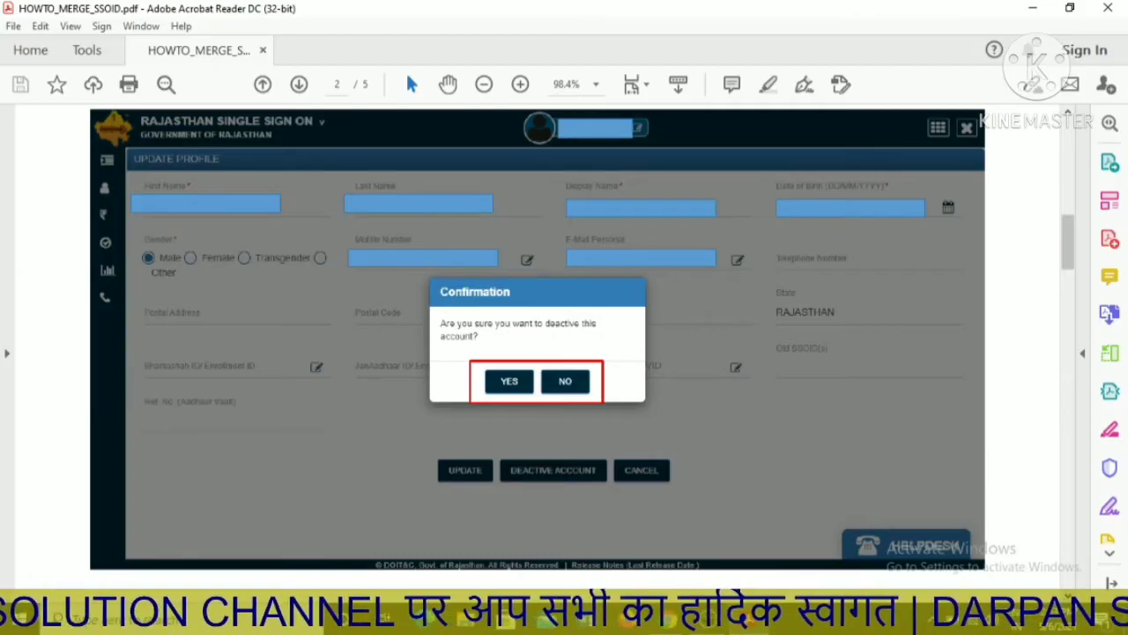
pyautogui.scroll(-1, 538, 335)
pyautogui.scroll(-3, 538, 330)
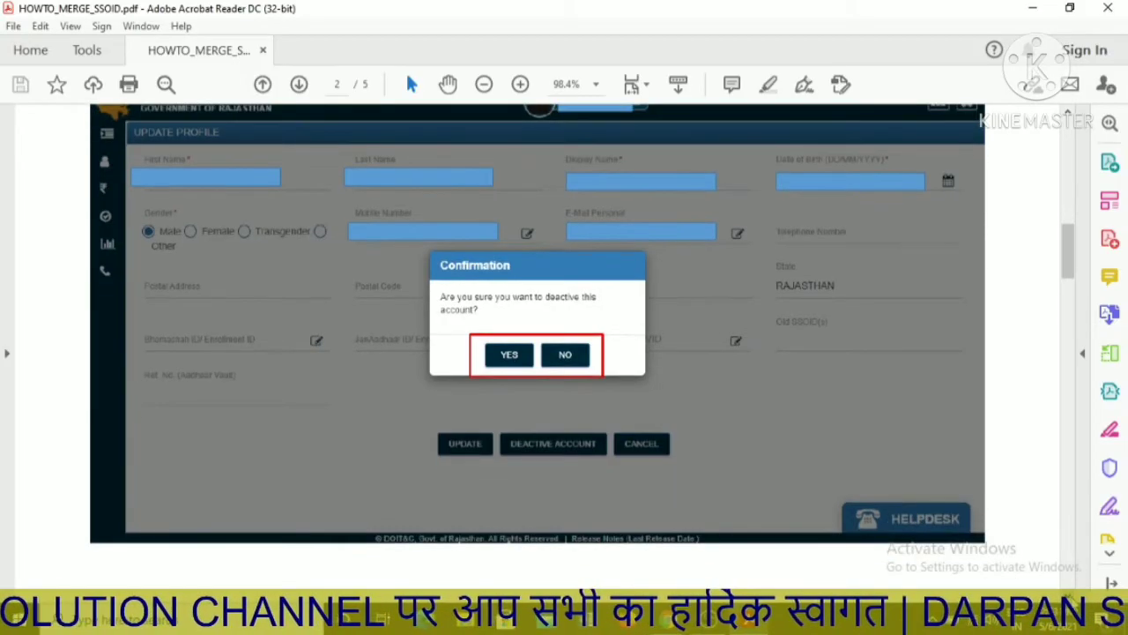
pyautogui.scroll(-4, 538, 329)
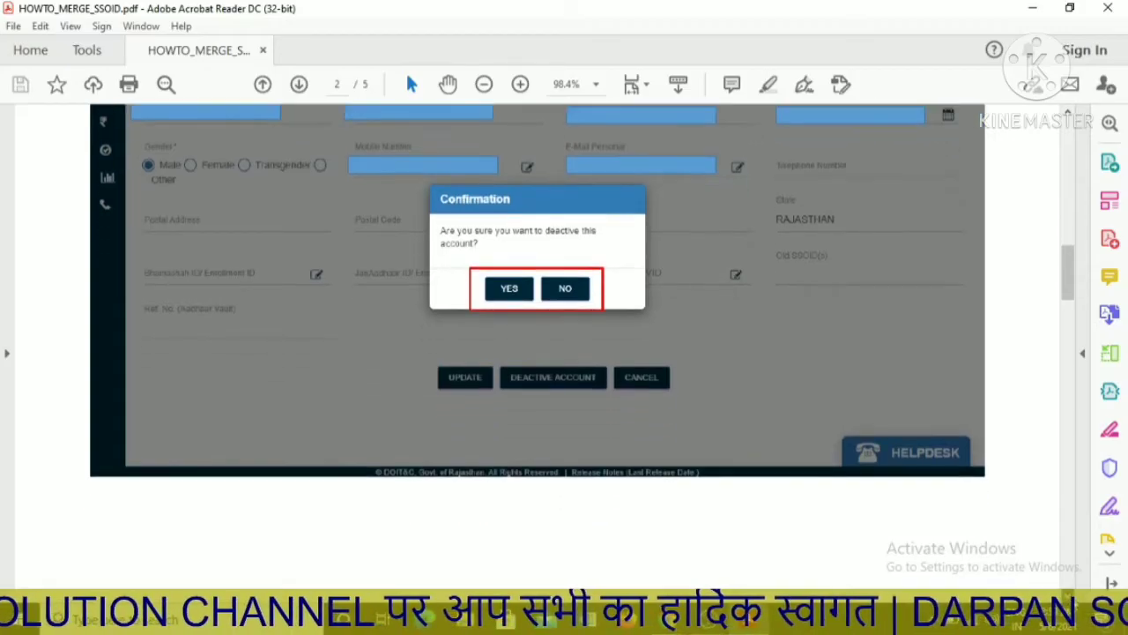
pyautogui.scroll(-4, 538, 330)
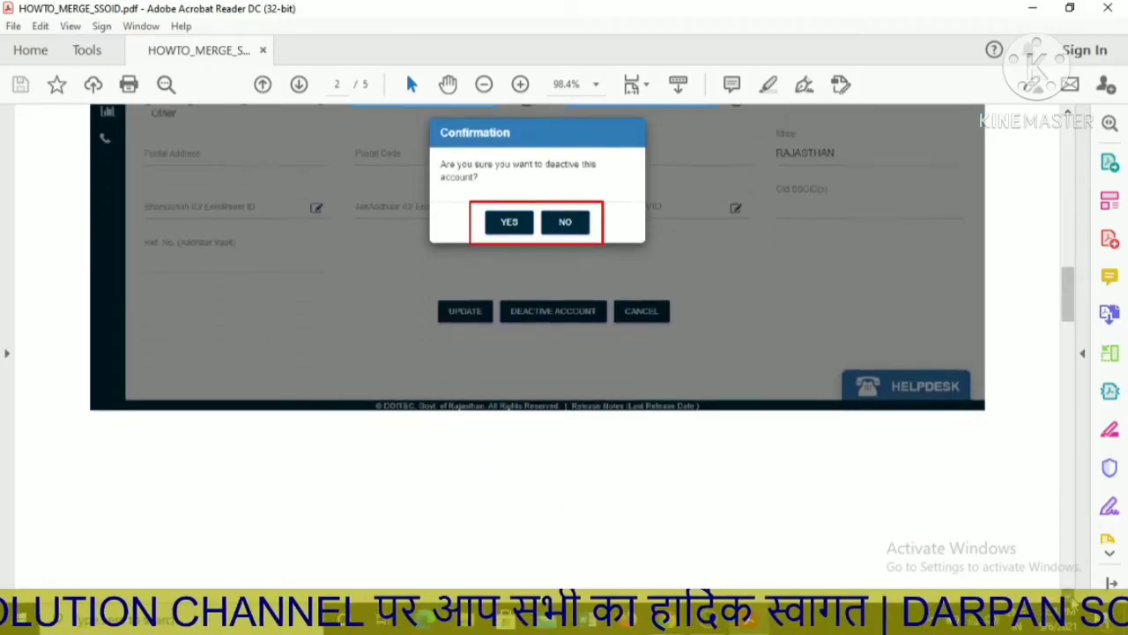
# Read the guide's remaining pages on mobile OTP consent, the active government SSOID credentials, and the final deactivation alert.
pyautogui.scroll(-4, 537, 330)
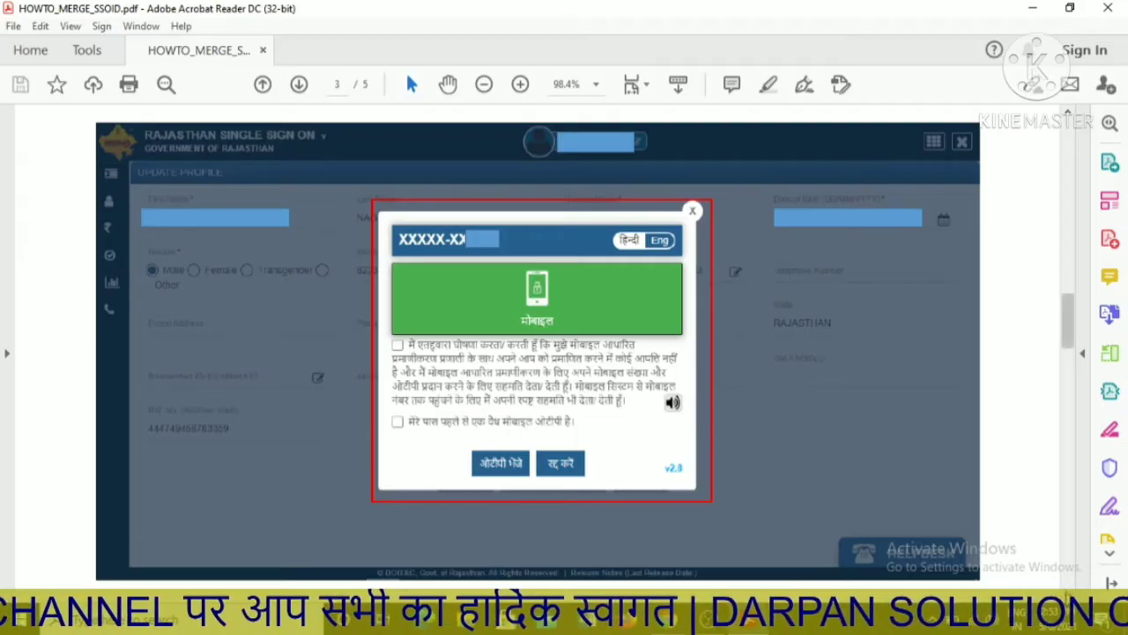
pyautogui.scroll(-2, 538, 335)
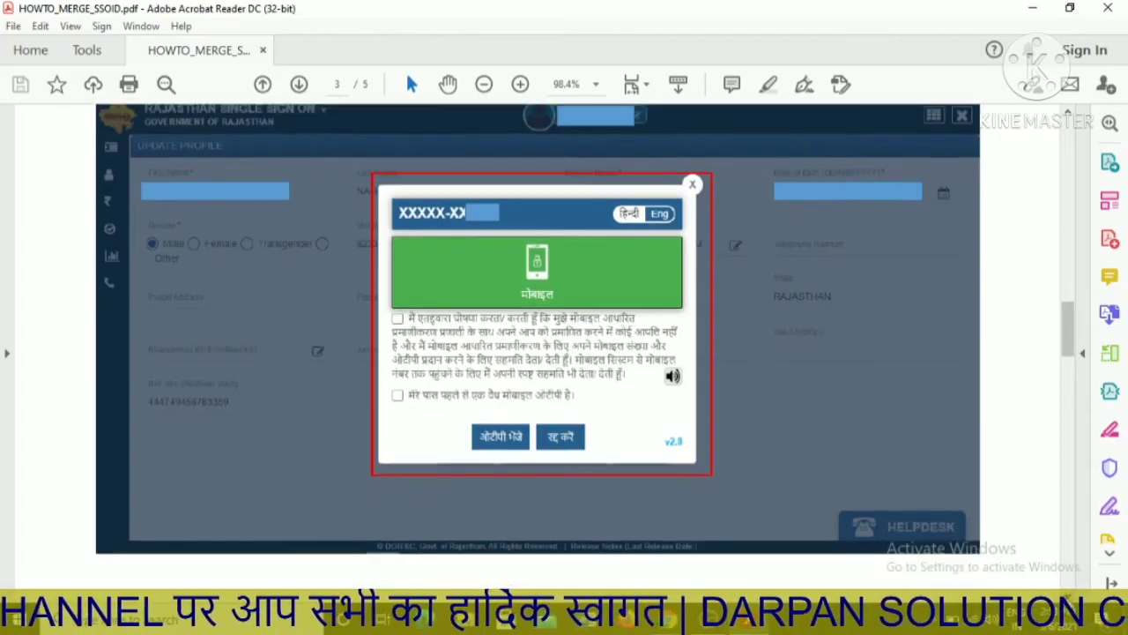
pyautogui.scroll(-2, 538, 335)
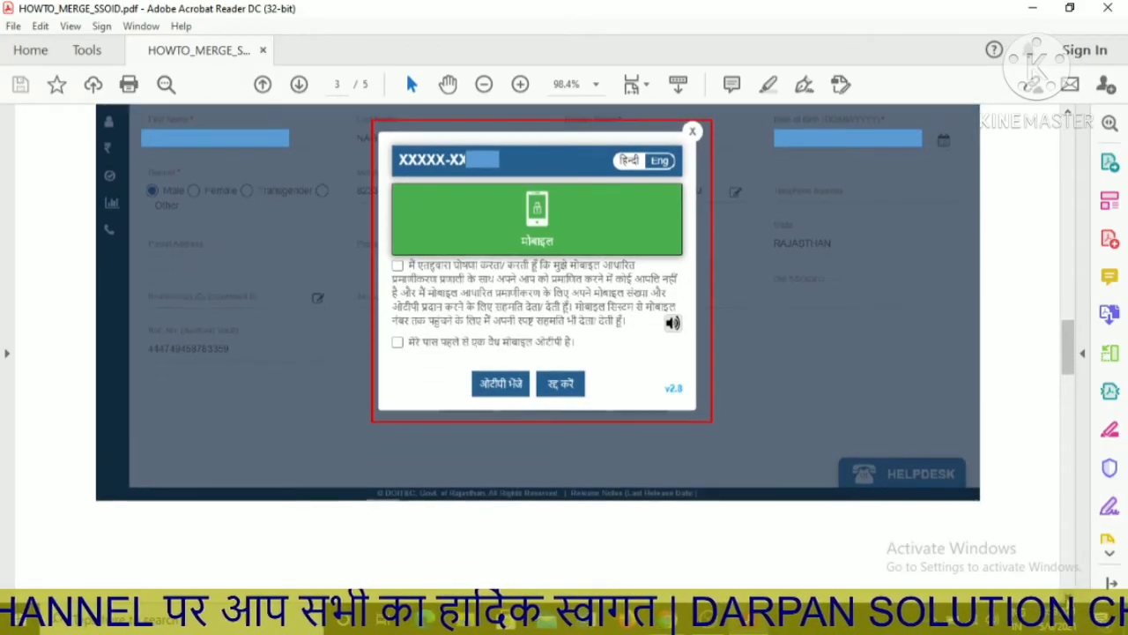
pyautogui.scroll(-3, 537, 335)
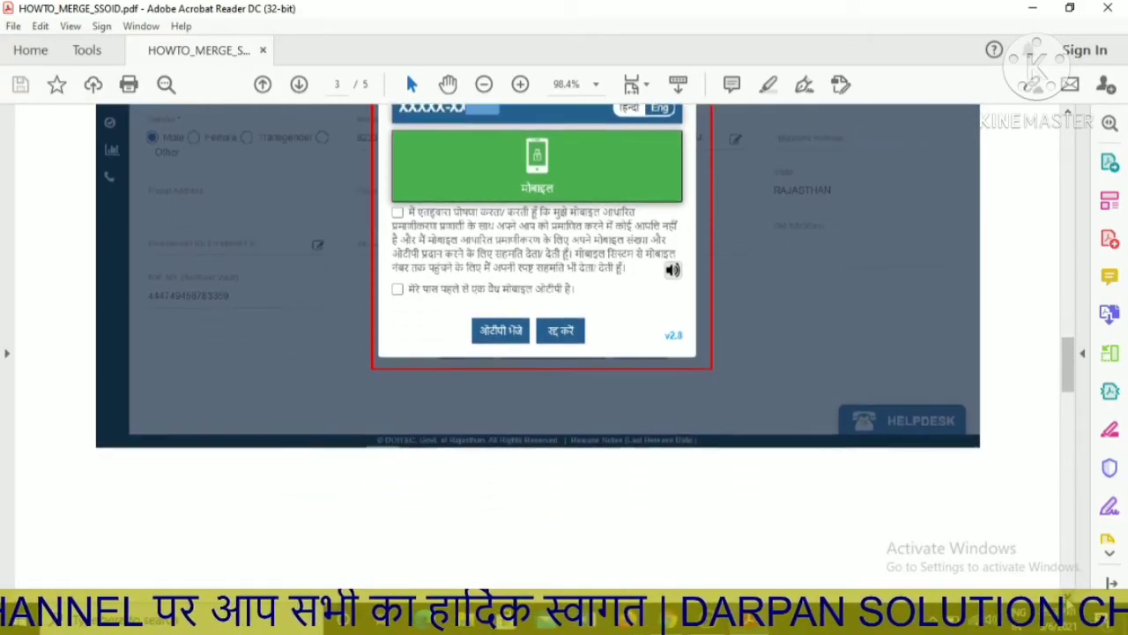
pyautogui.scroll(-4, 537, 335)
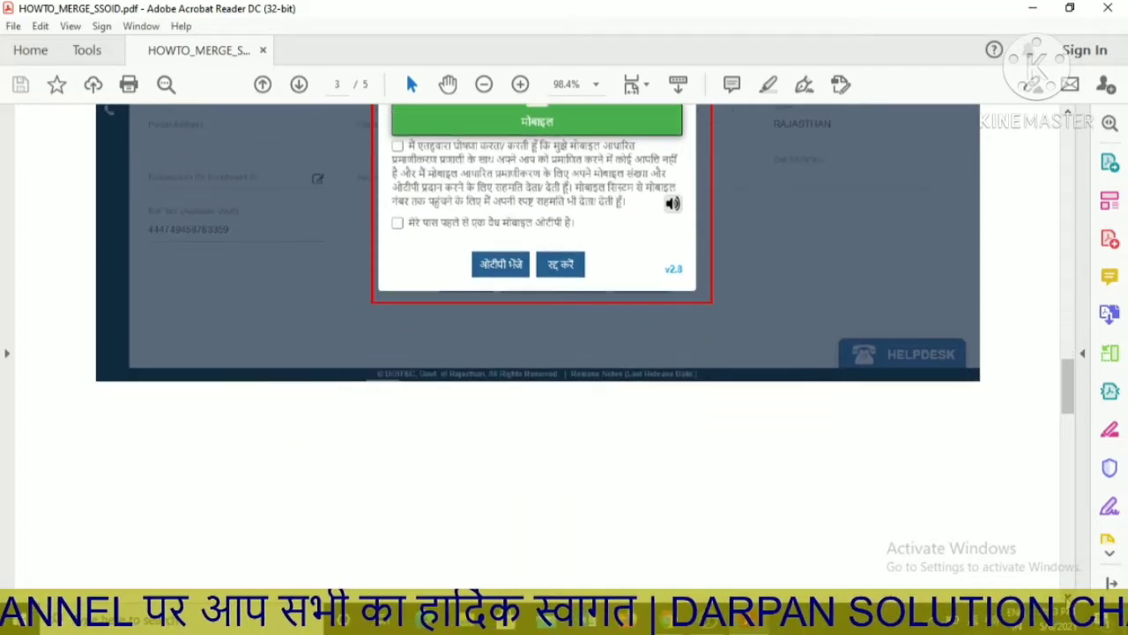
pyautogui.scroll(-1, 537, 352)
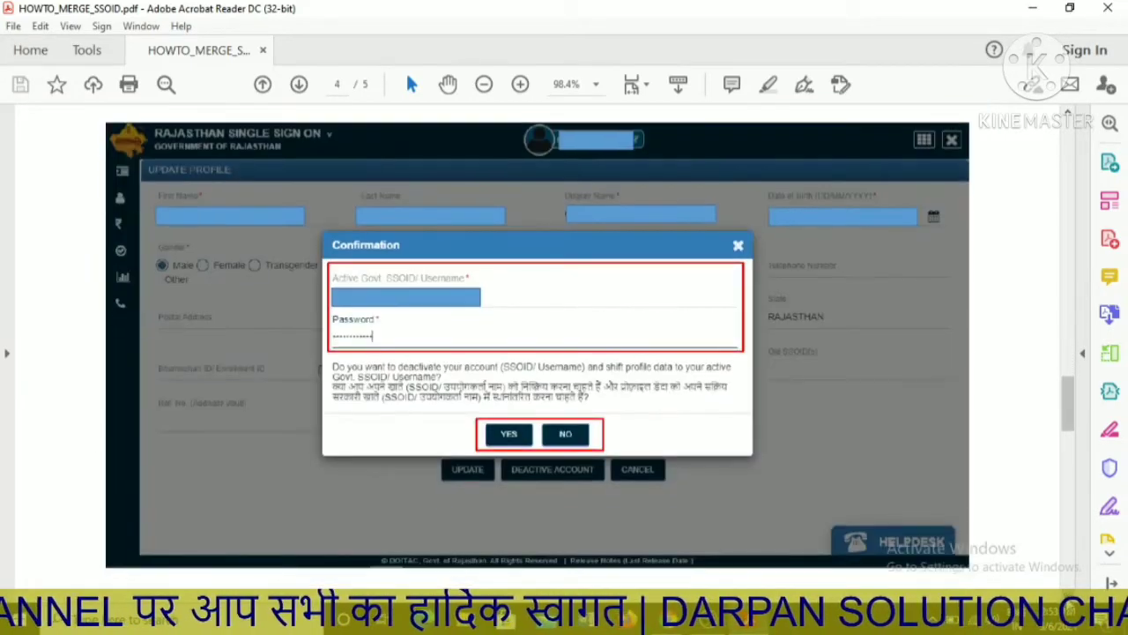
pyautogui.scroll(-1, 538, 334)
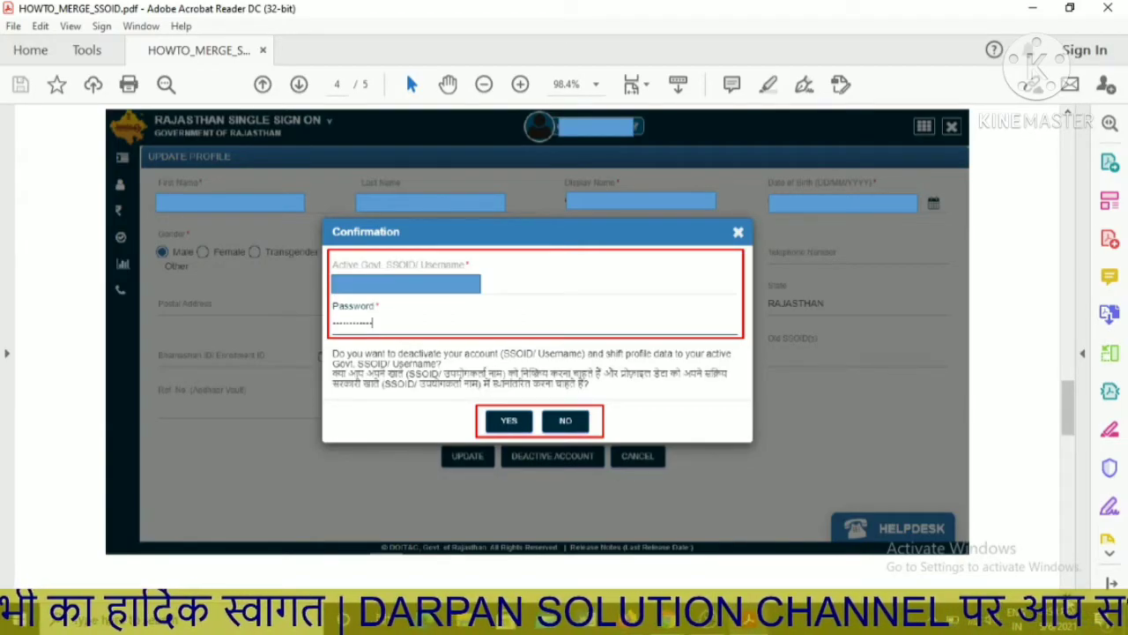
pyautogui.scroll(-1, 582, 329)
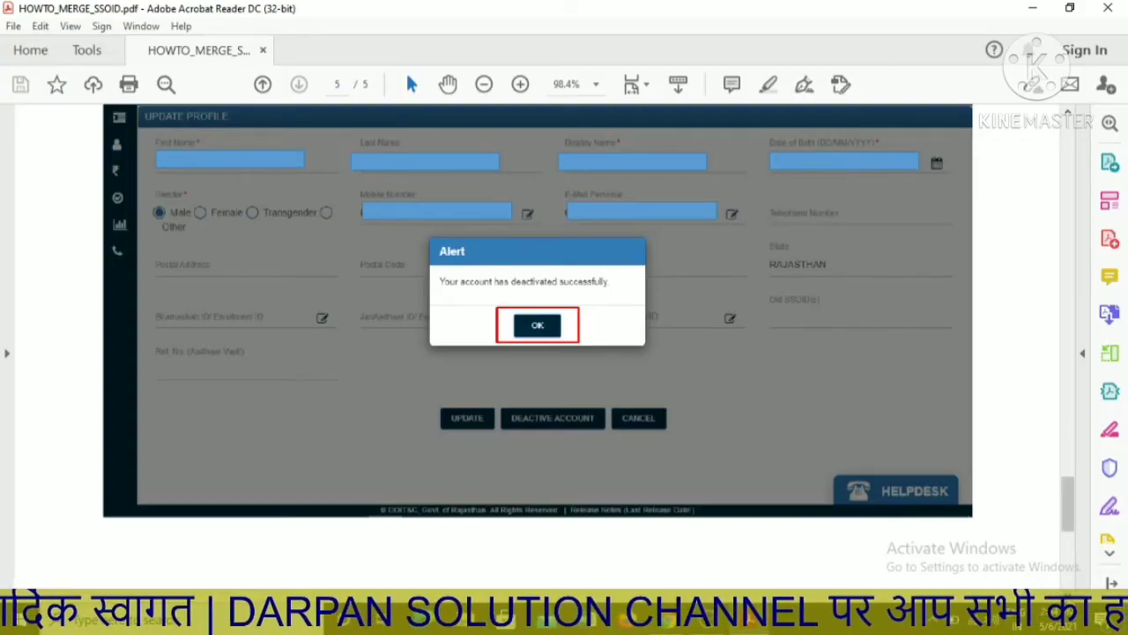
pyautogui.scroll(-2, 582, 317)
pyautogui.scroll(-3, 582, 317)
pyautogui.scroll(-2, 581, 317)
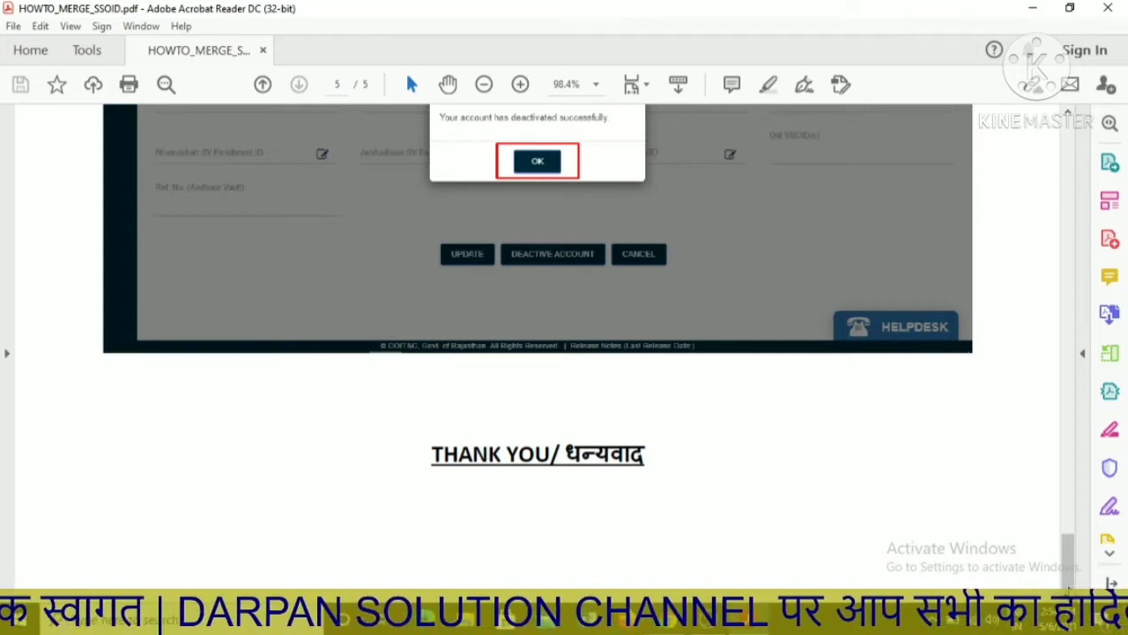
# Return to the beginning of the PDF guide, close it, and switch to the Rajasthan Single Sign On page in Chrome.
pyautogui.moveTo(1070, 583); pyautogui.dragTo(1054, 160)
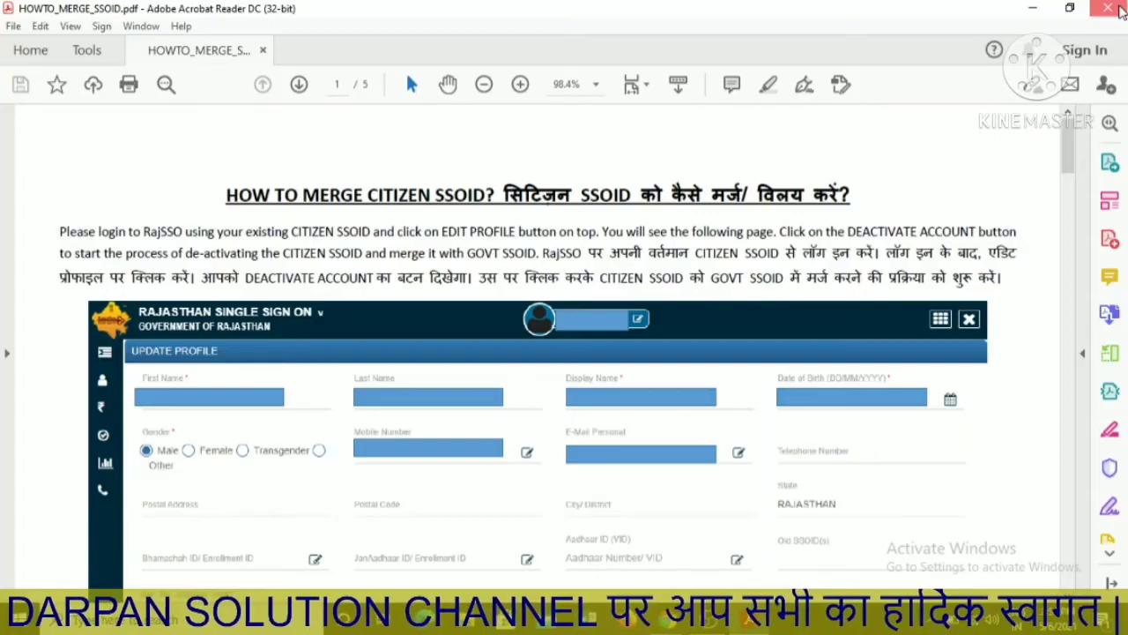
pyautogui.click(1119, 11)
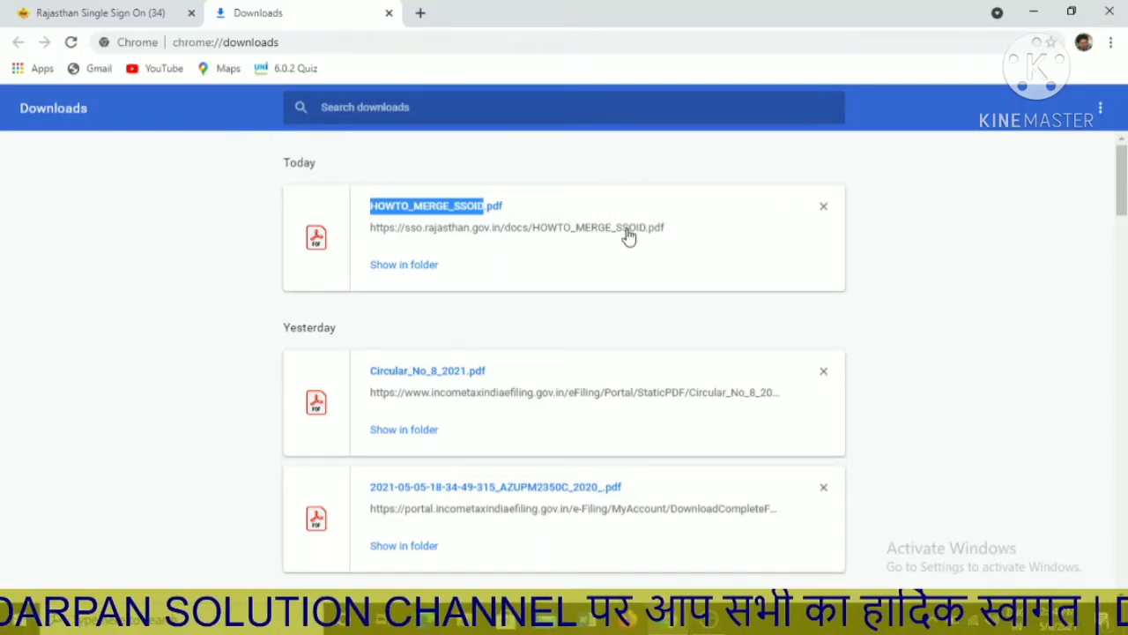
pyautogui.click(136, 10)
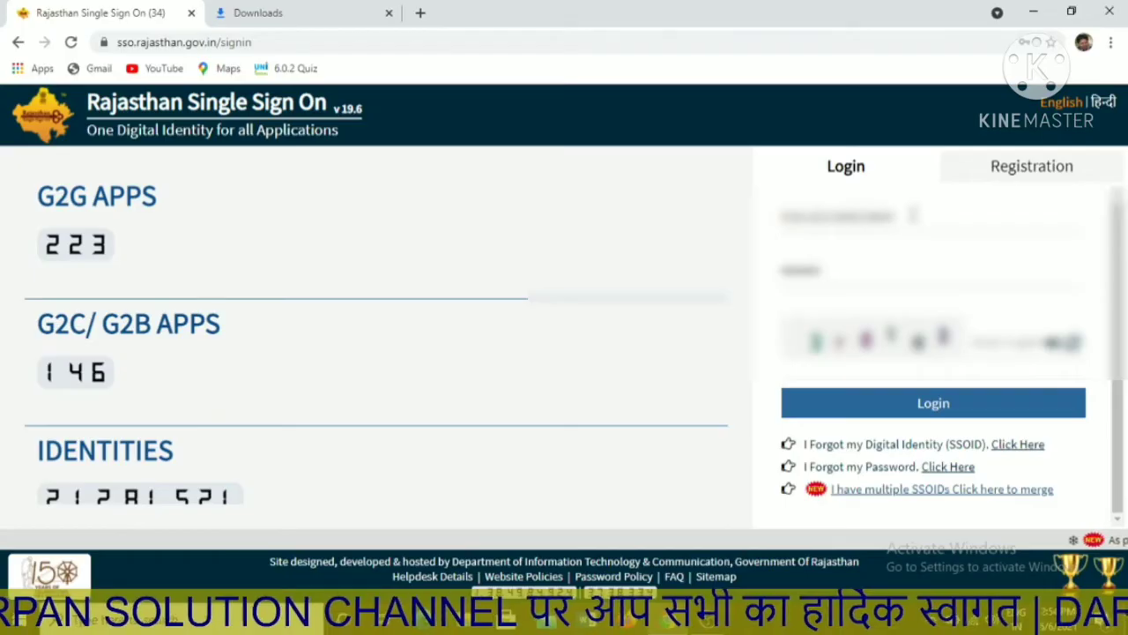
# Replace the prefilled SSOID with the saved citizen account's username and password, enter the captcha code, and log in.
pyautogui.click(915, 212)
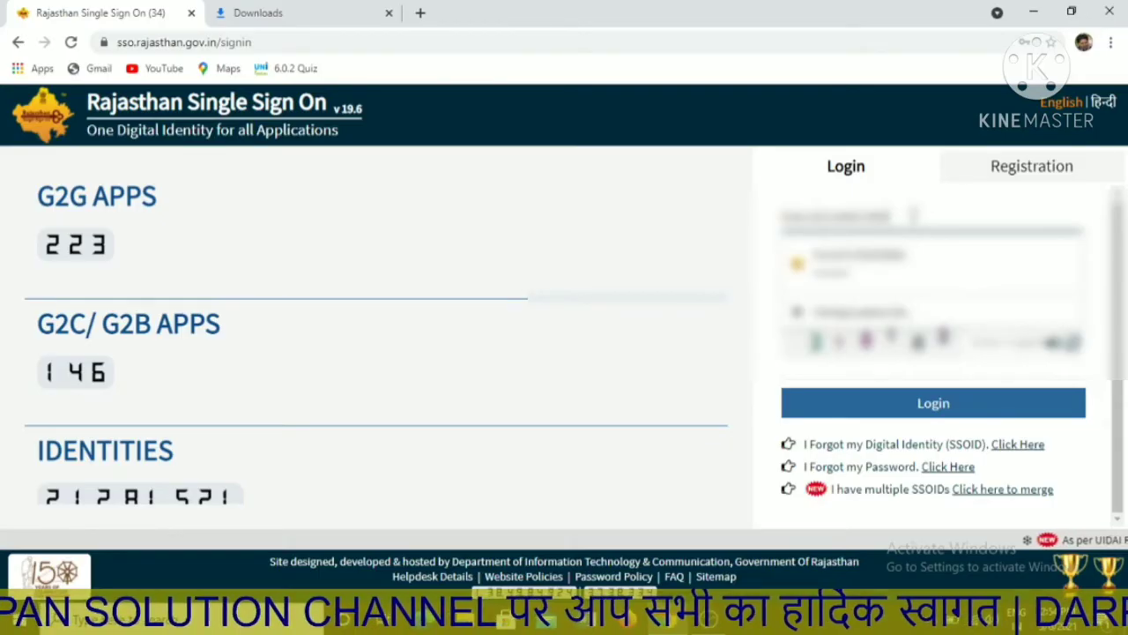
pyautogui.press('BackSpace')
pyautogui.press('BackSpace')
pyautogui.press('BackSpace')
pyautogui.press('BackSpace')
pyautogui.press('BackSpace')
pyautogui.press('BackSpace')
pyautogui.press('BackSpace')
pyautogui.press('BackSpace')
pyautogui.press('BackSpace')
pyautogui.press('BackSpace')
pyautogui.press('BackSpace')
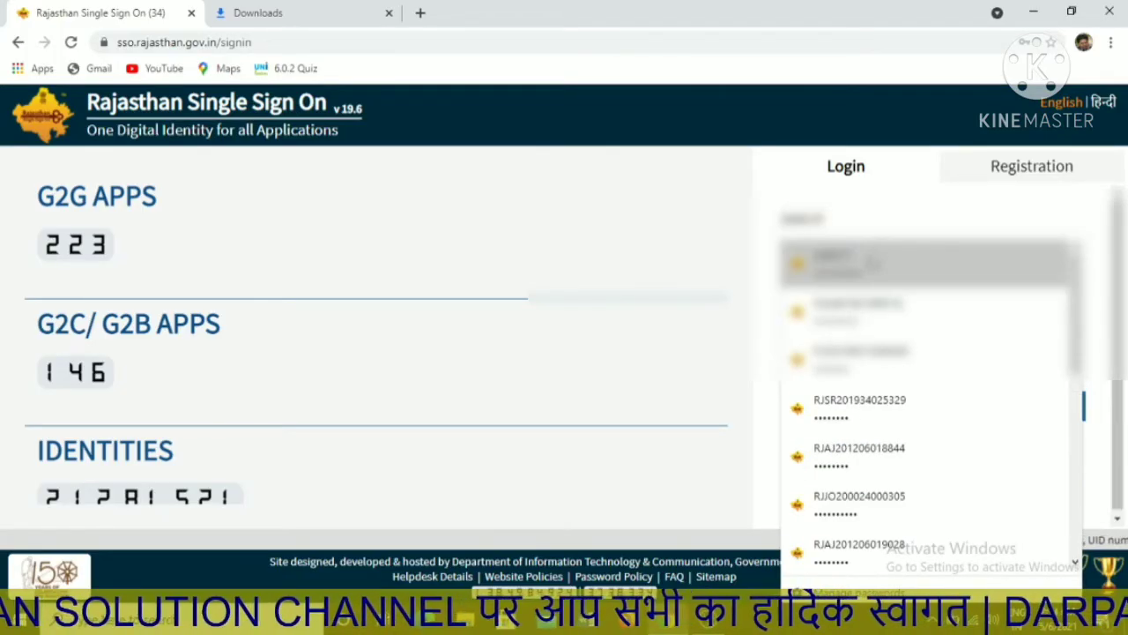
pyautogui.click(872, 262)
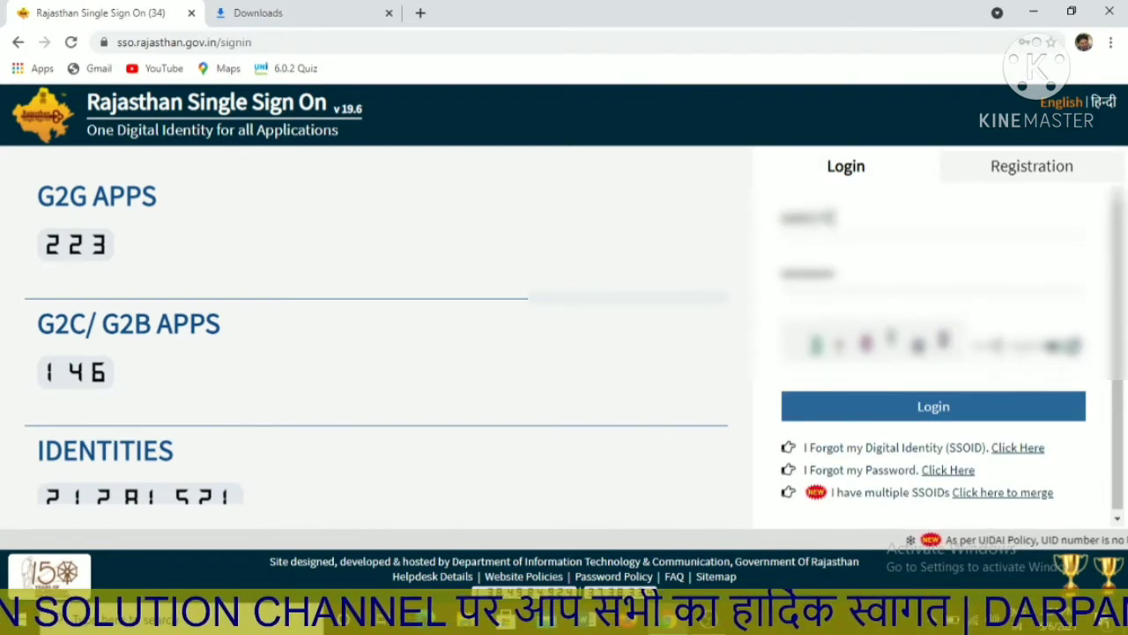
pyautogui.click(998, 345)
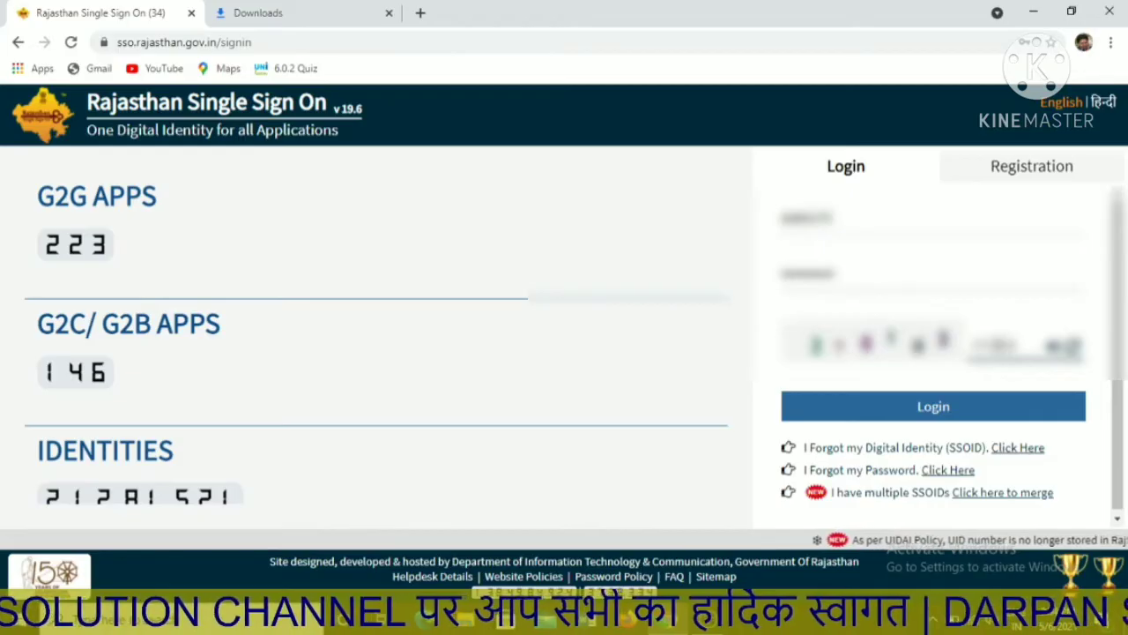
pyautogui.click(939, 411)
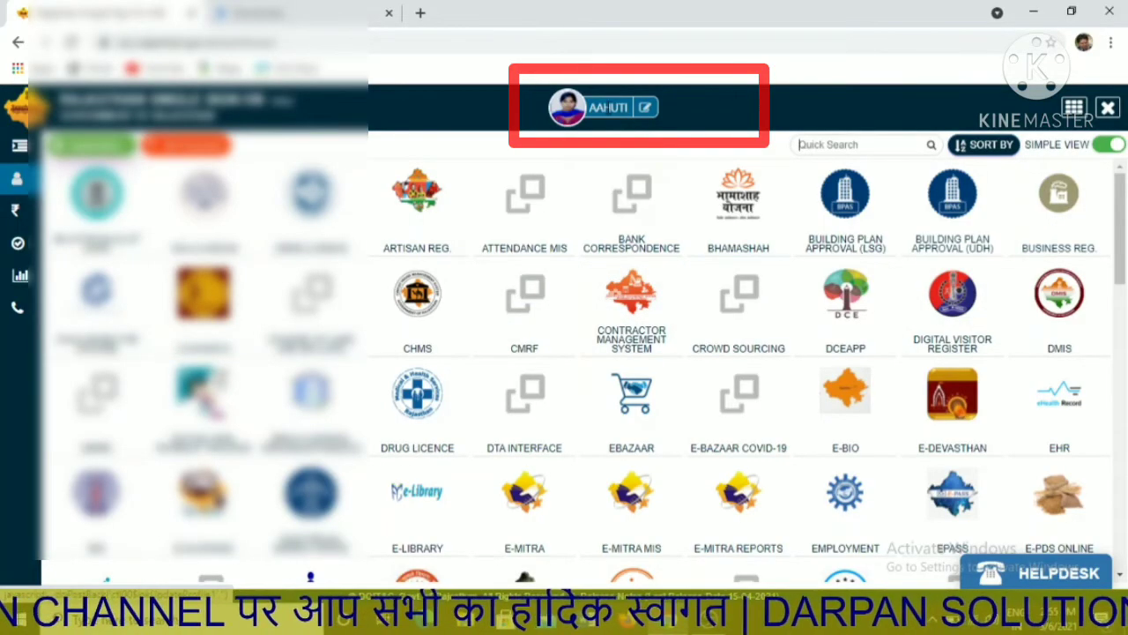
# Open the account profile for editing, request deactivation of the account, and confirm it.
pyautogui.click(647, 110)
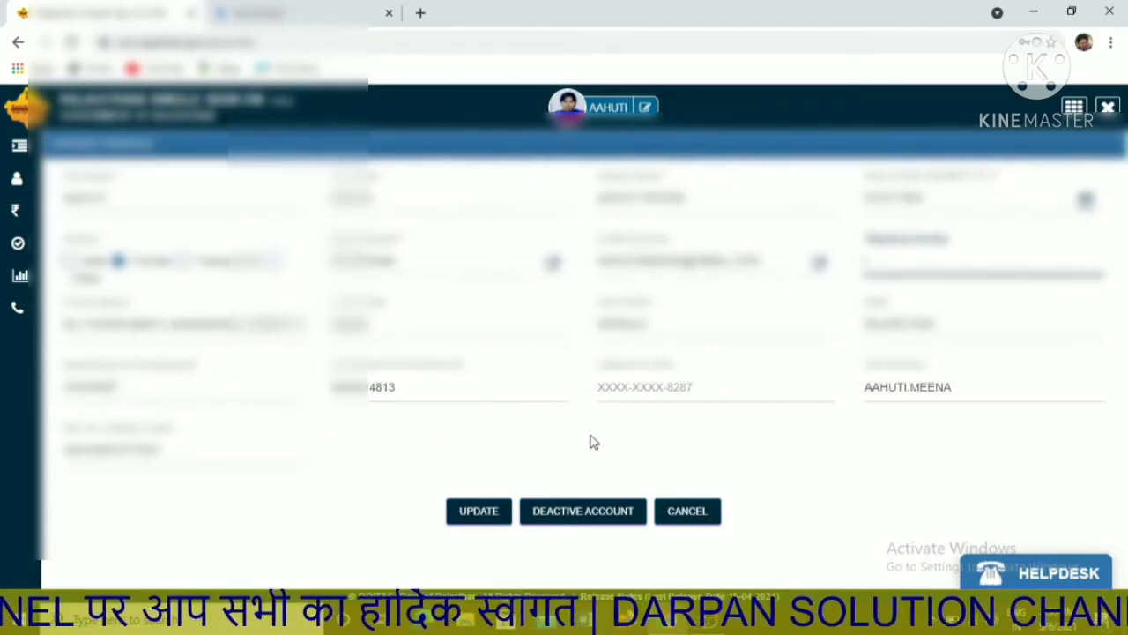
pyautogui.click(580, 518)
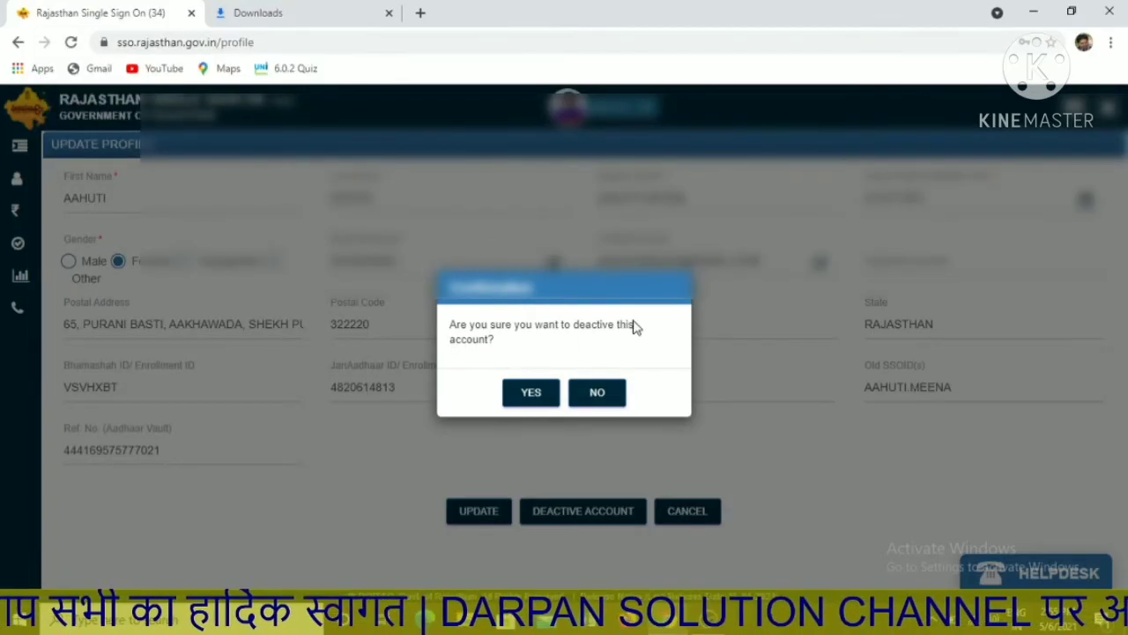
pyautogui.click(528, 394)
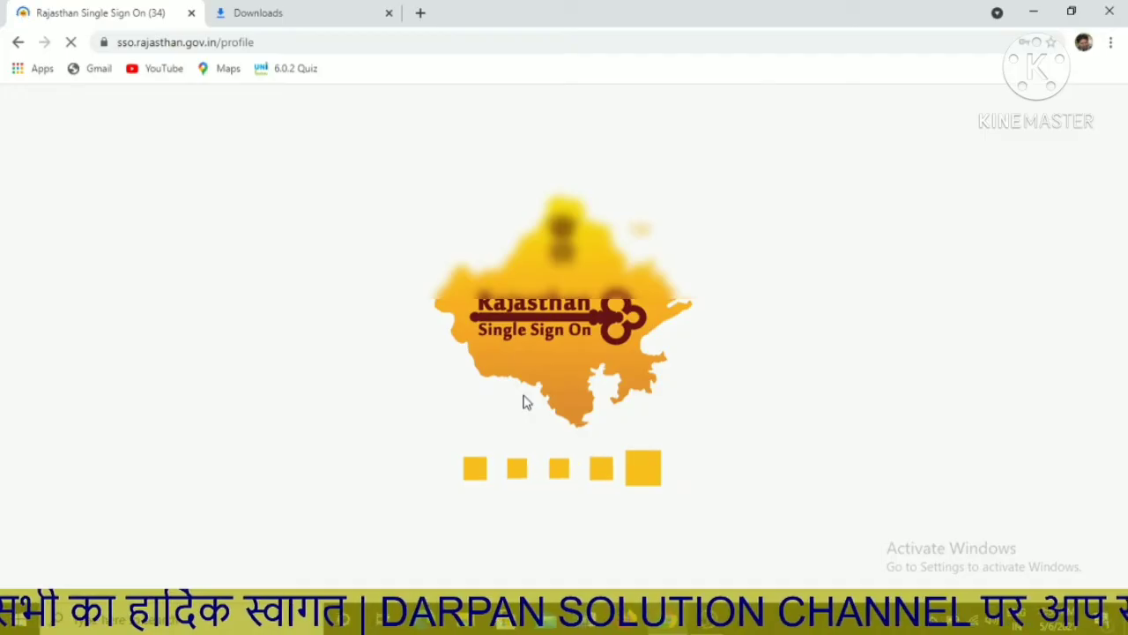
# Accept the mobile-based authentication declaration and request that an OTP be sent to the registered mobile.
pyautogui.scroll(-3, 524, 399)
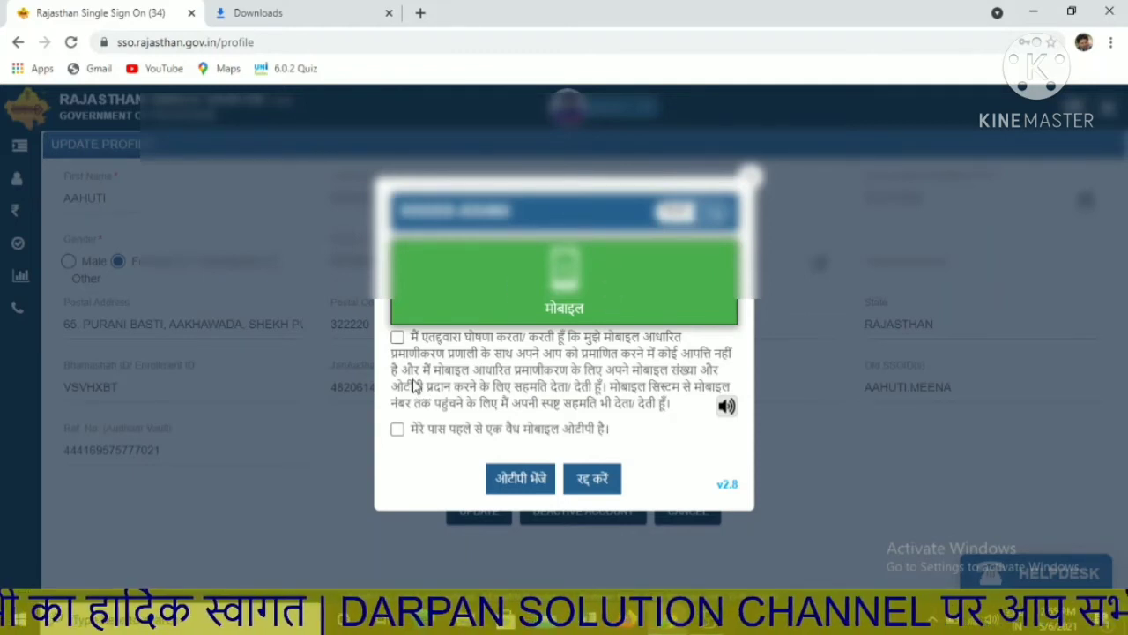
pyautogui.click(396, 339)
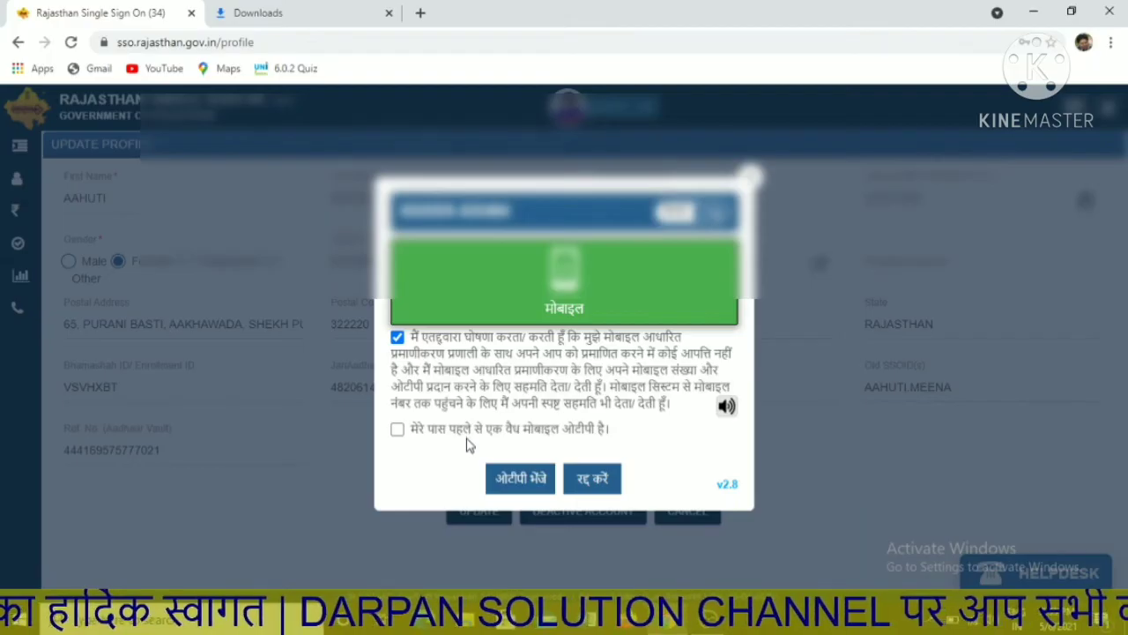
pyautogui.click(519, 483)
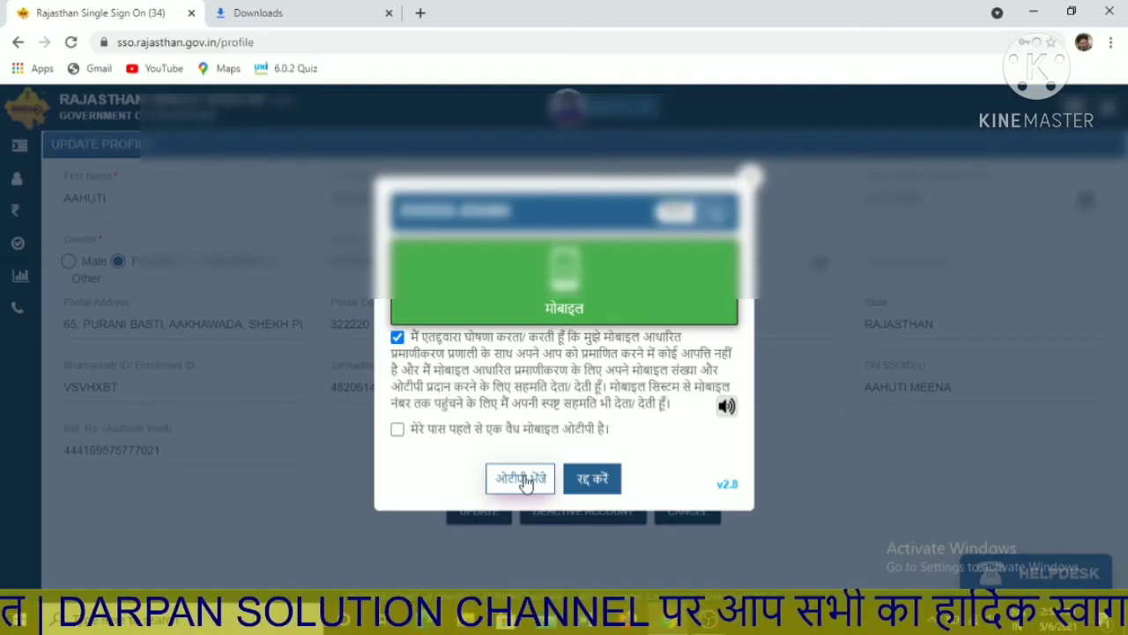
pyautogui.click(522, 478)
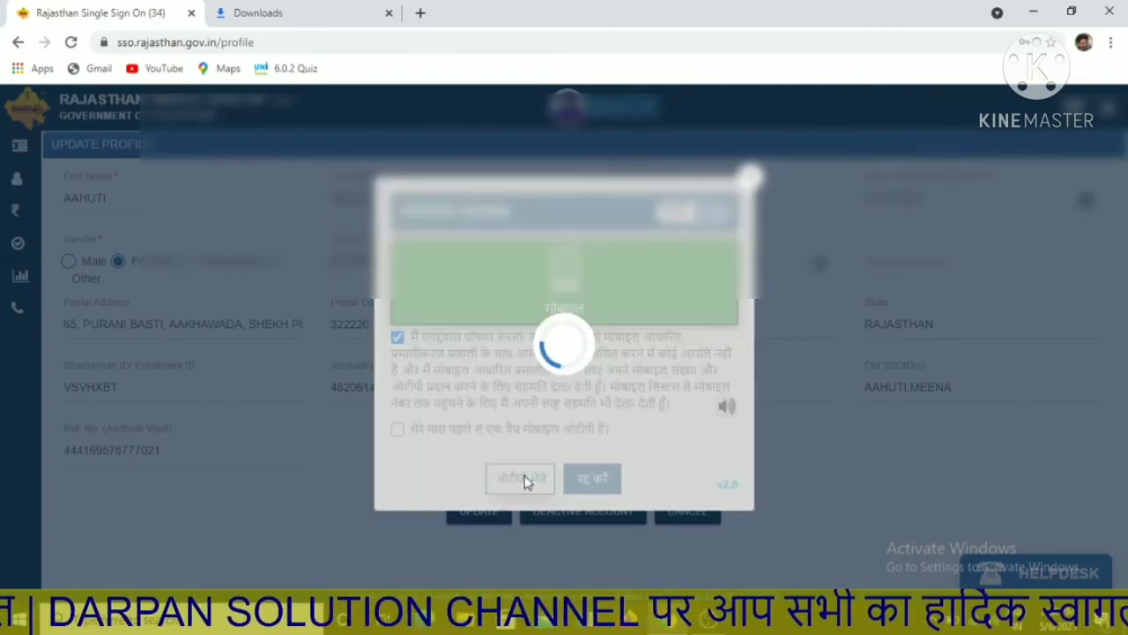